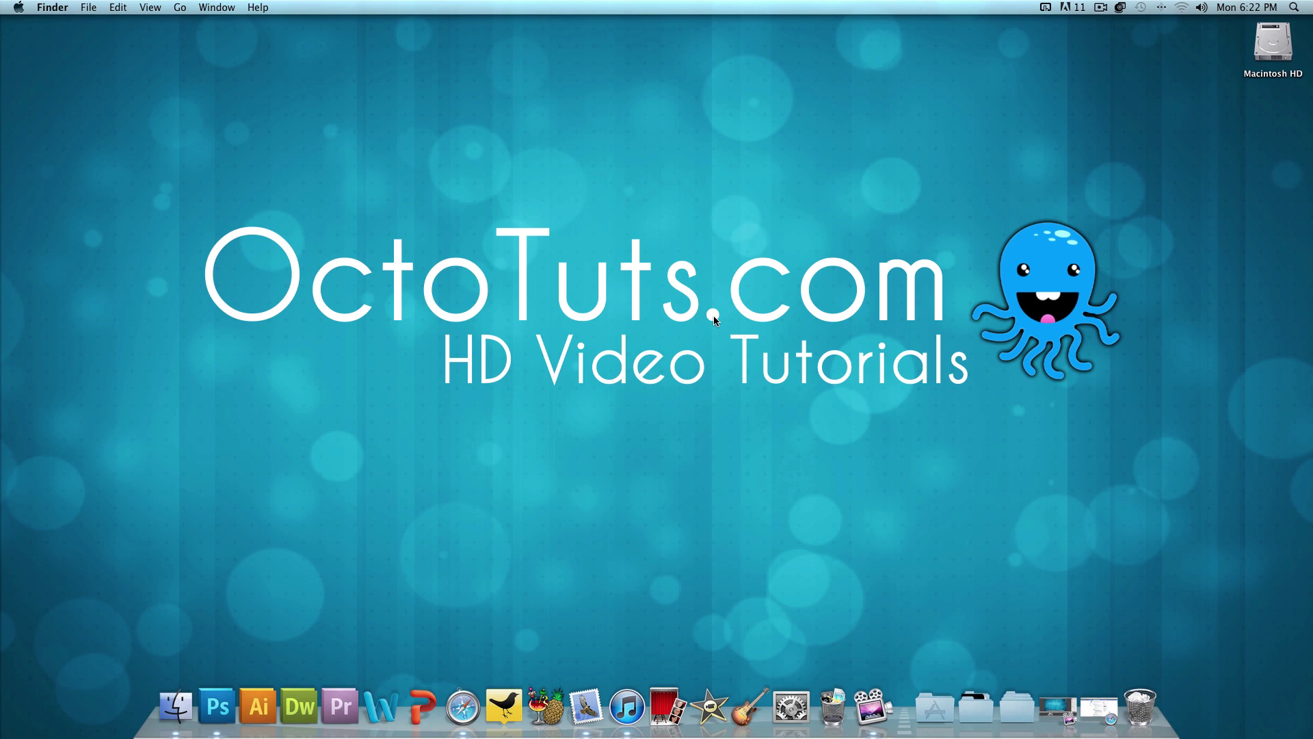
# Open the 'OctoSites – 8 Geeky Websites!' Facebook page in Safari from the Dock
pyautogui.click(1098, 716)
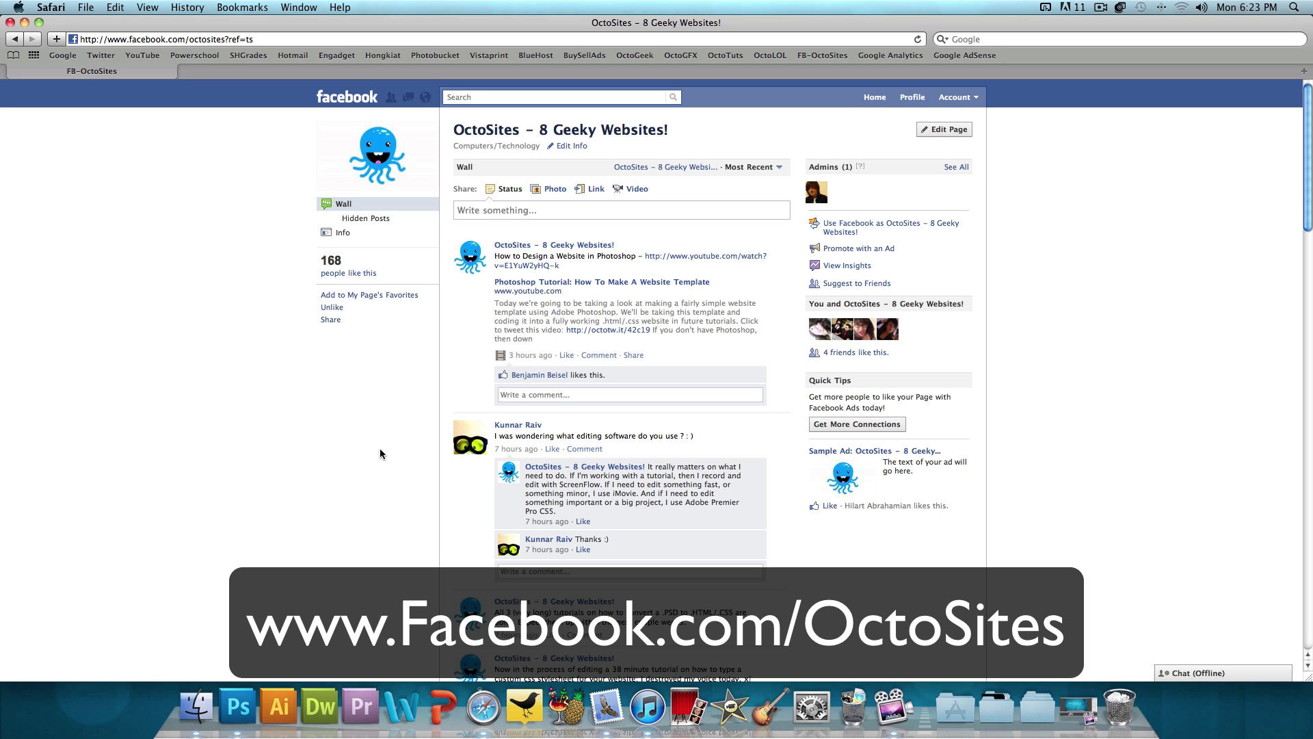
# Minimize the Safari window and bring Finder forward to reveal the OctoTuts desktop
pyautogui.click(25, 23)
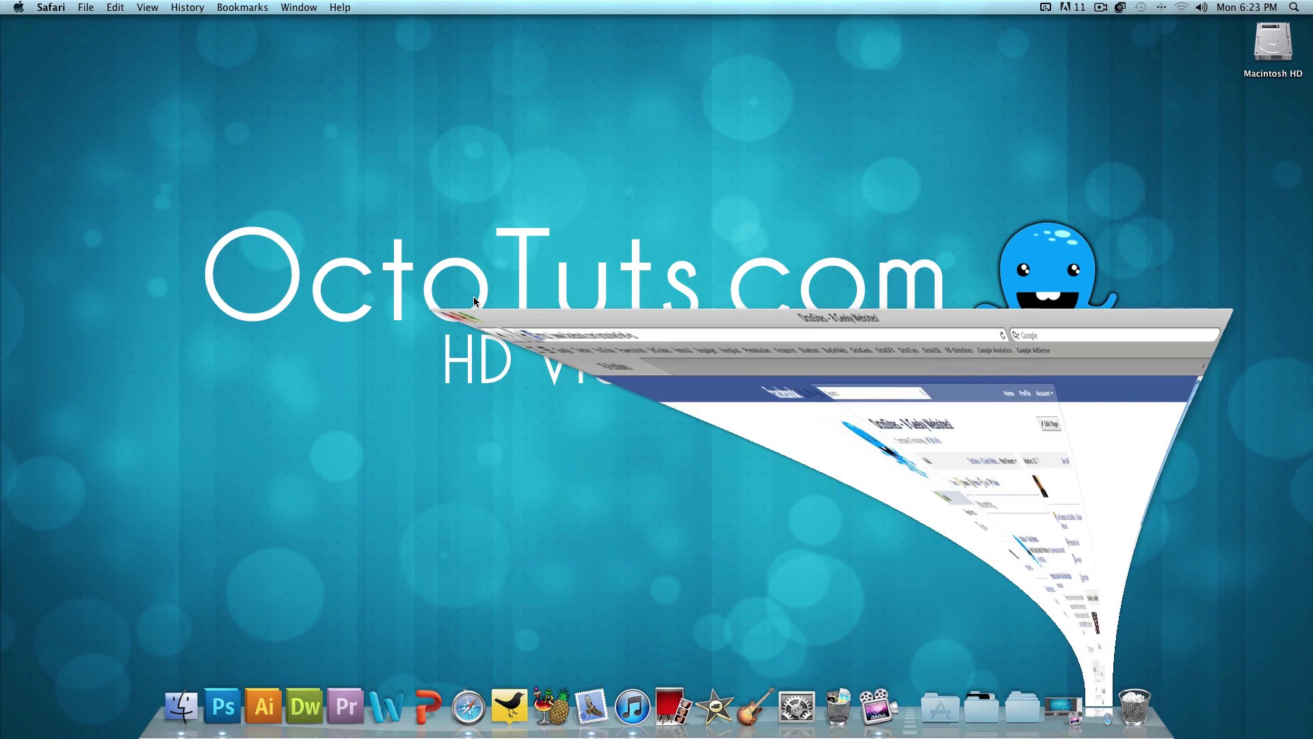
pyautogui.click(711, 320)
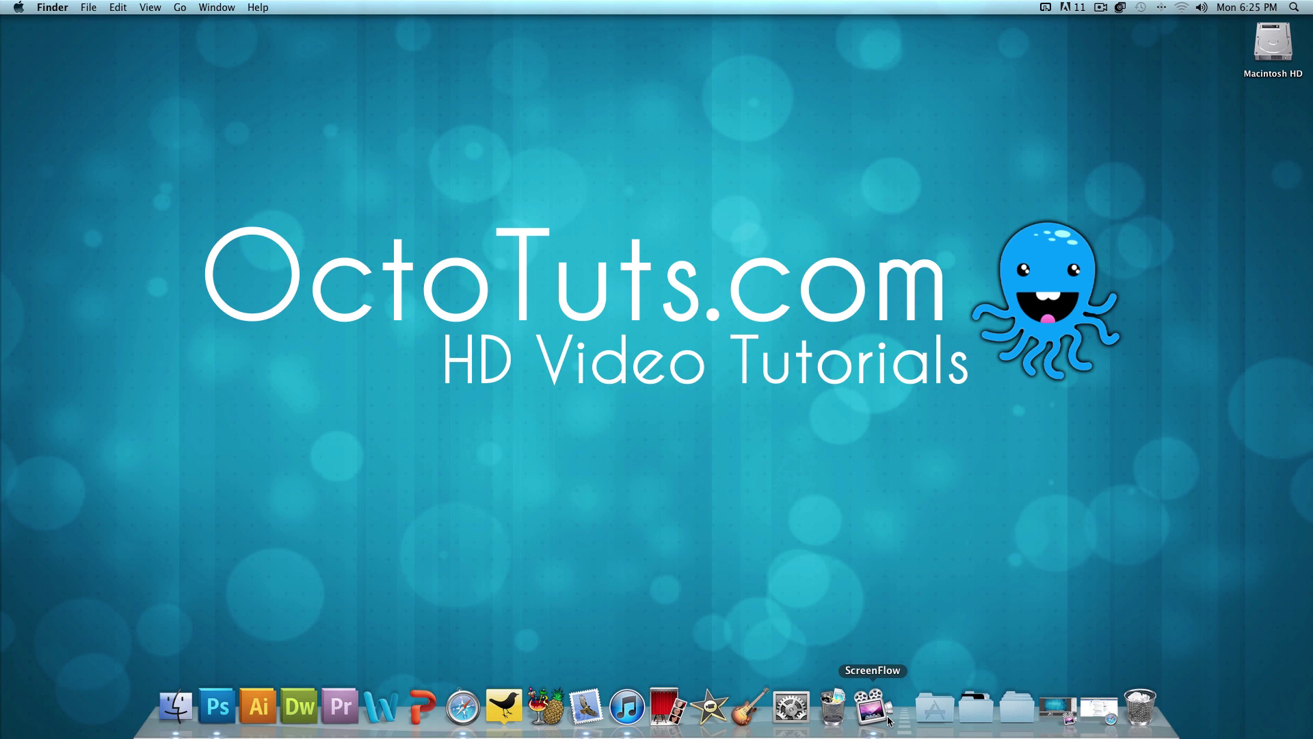
# Restore the css project from the Dock and scroll through its 31-minute timeline
pyautogui.click(1057, 708)
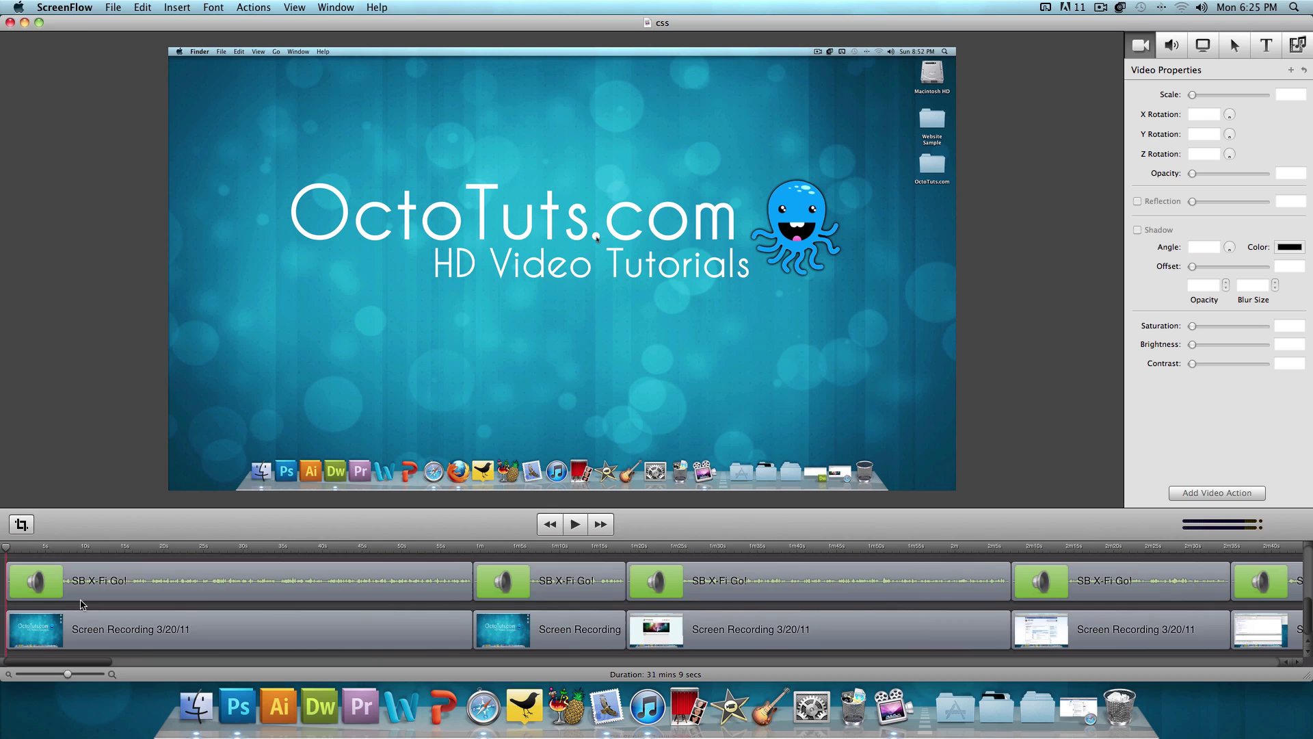
pyautogui.hscroll(4, 82, 604)
pyautogui.hscroll(-4, 81, 604)
pyautogui.moveTo(77, 604); pyautogui.dragTo(81, 607)
pyautogui.hscroll(15, 400, 613)
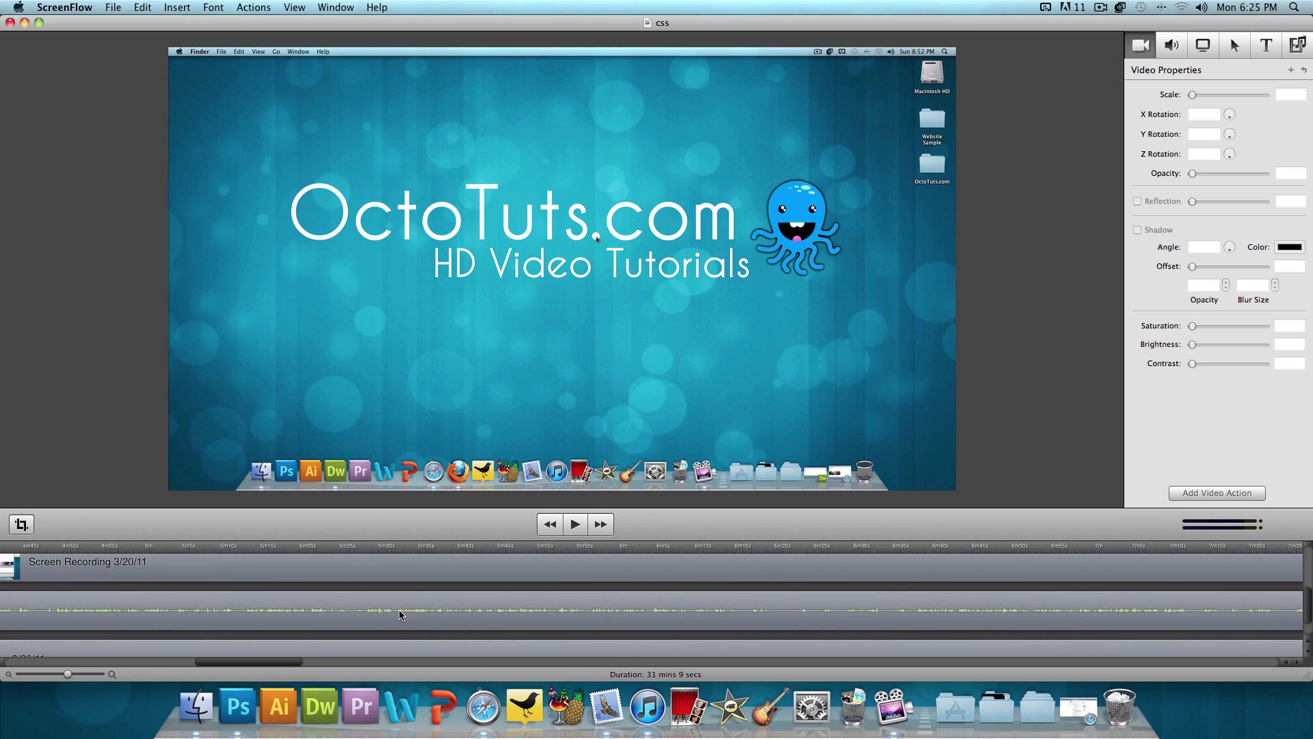
pyautogui.hscroll(-15, 400, 613)
pyautogui.scroll(5, 400, 614)
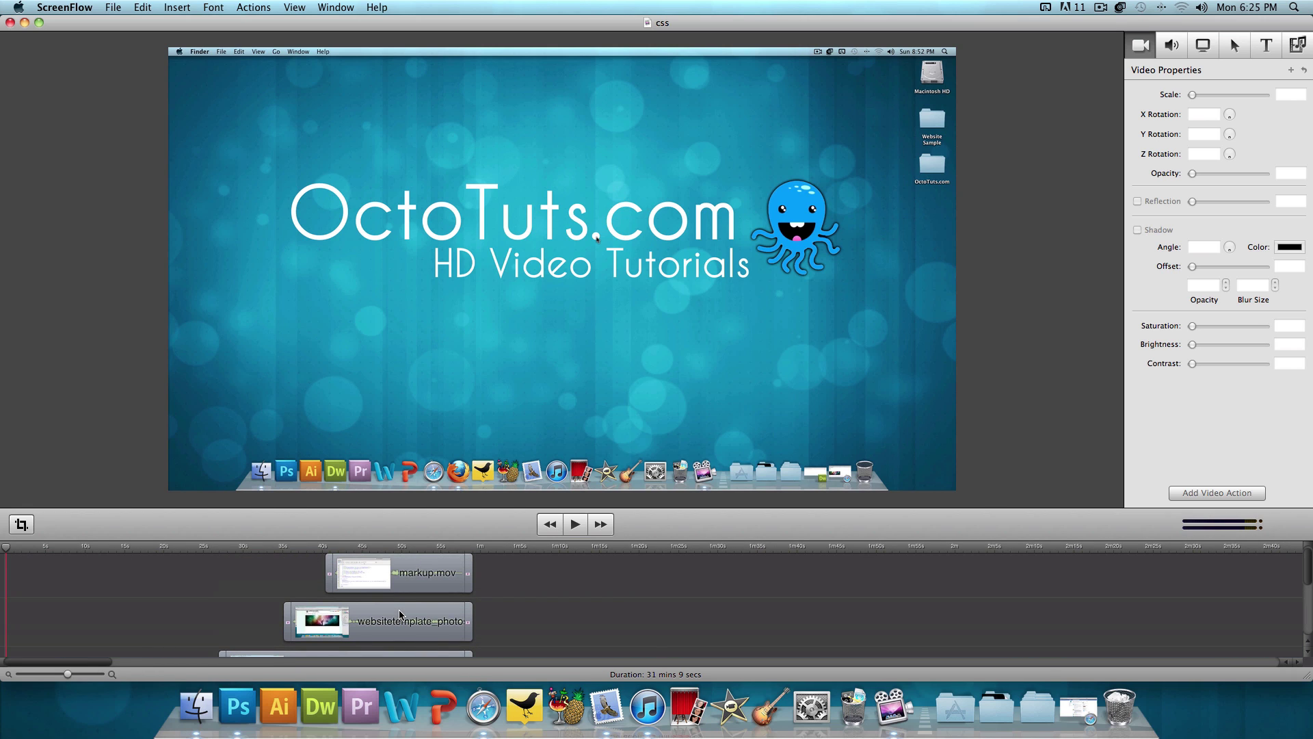
pyautogui.scroll(-10, 477, 599)
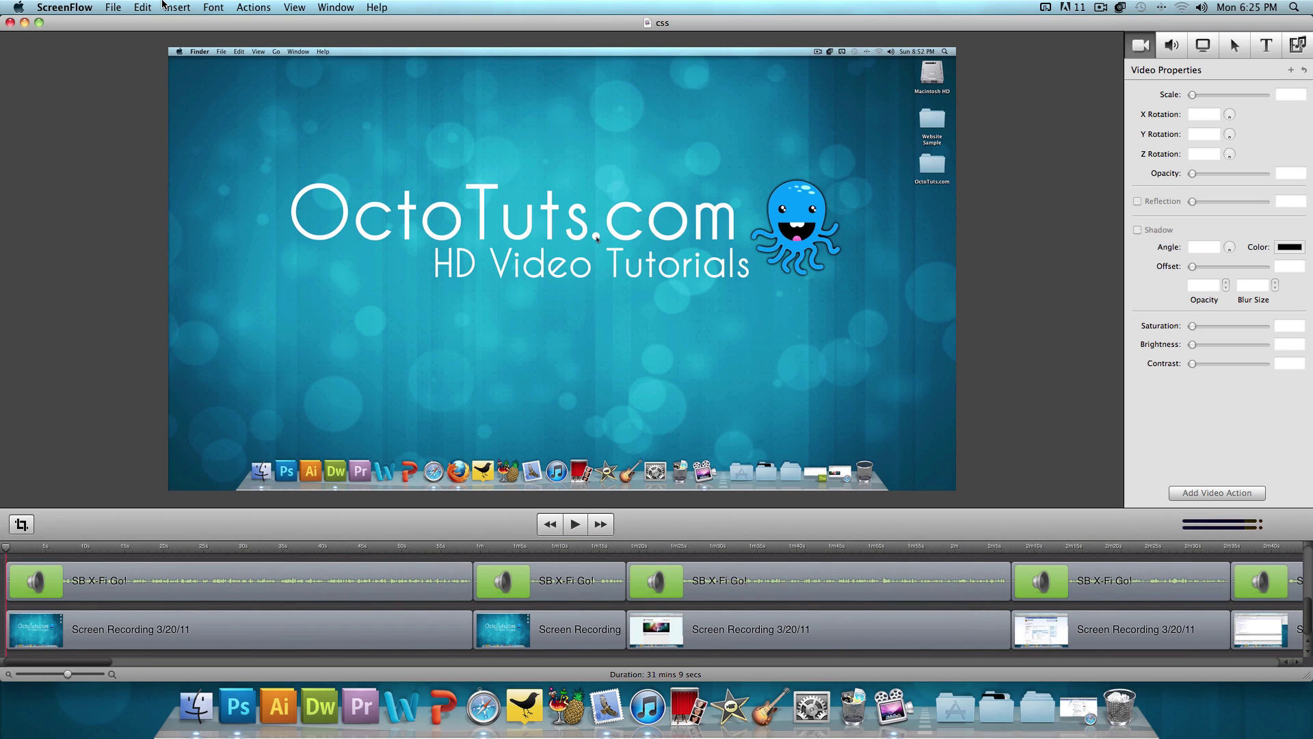
# Start a File > Export and raise the H.264 compression quality from High to Best
pyautogui.click(146, 7)
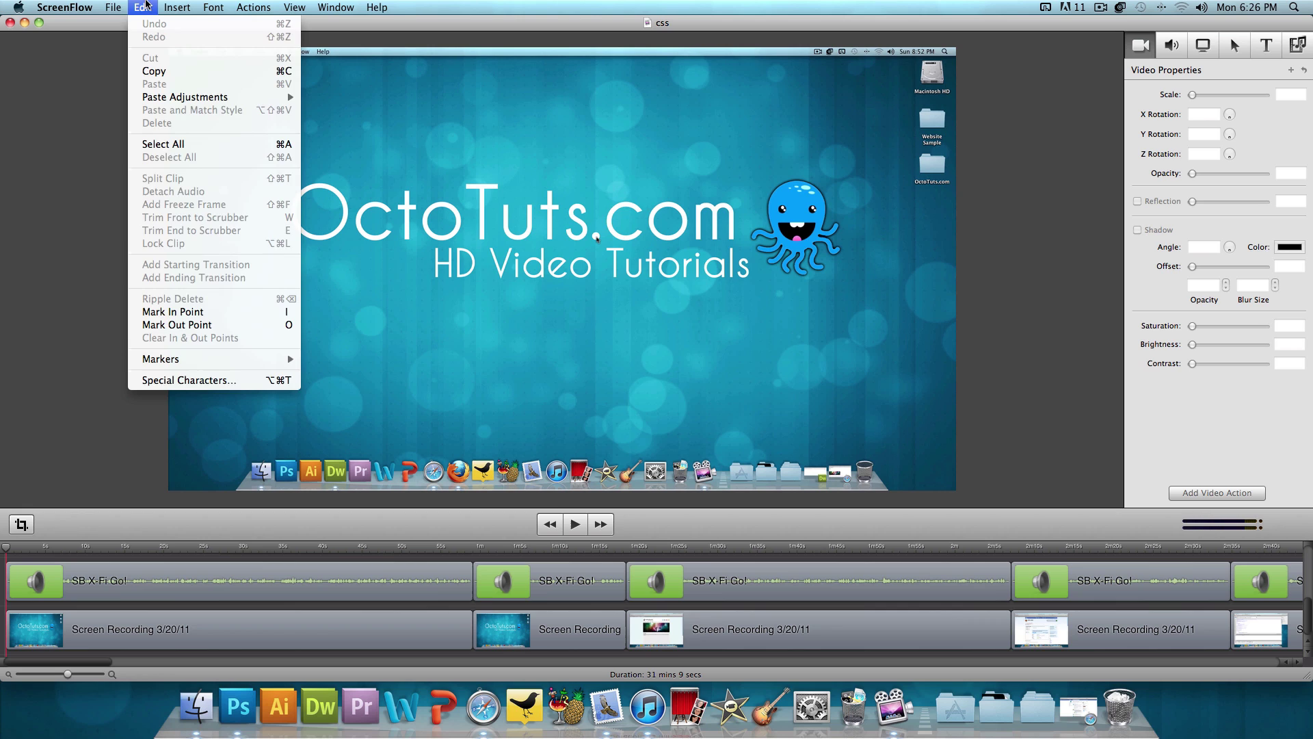
pyautogui.moveTo(130, 6)
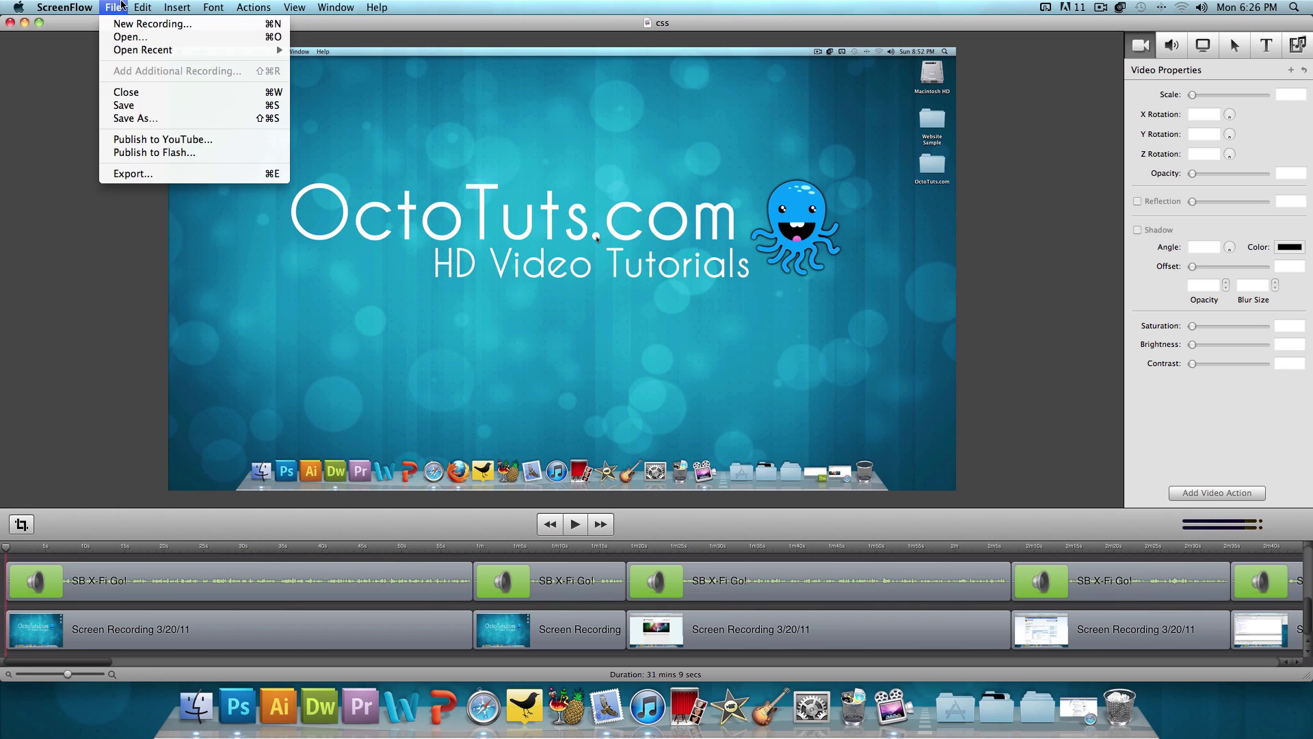
pyautogui.click(135, 172)
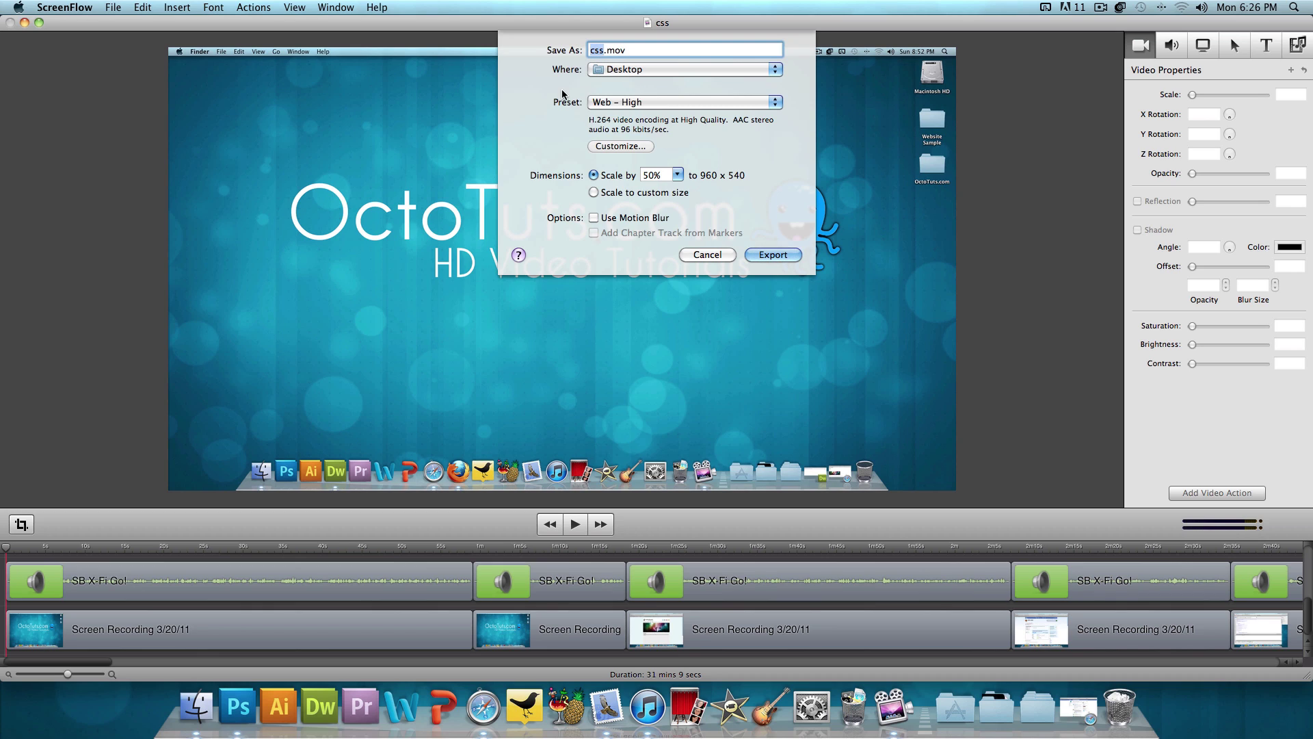
pyautogui.click(626, 147)
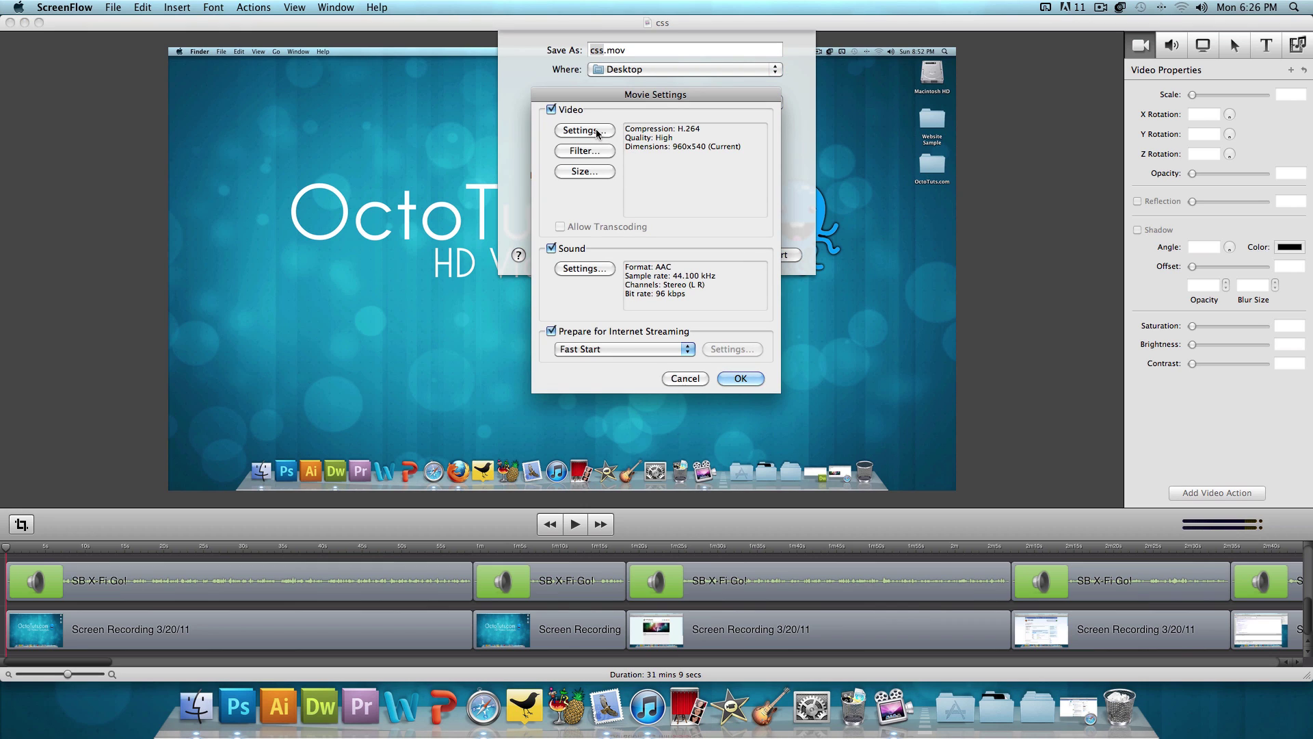
pyautogui.click(597, 134)
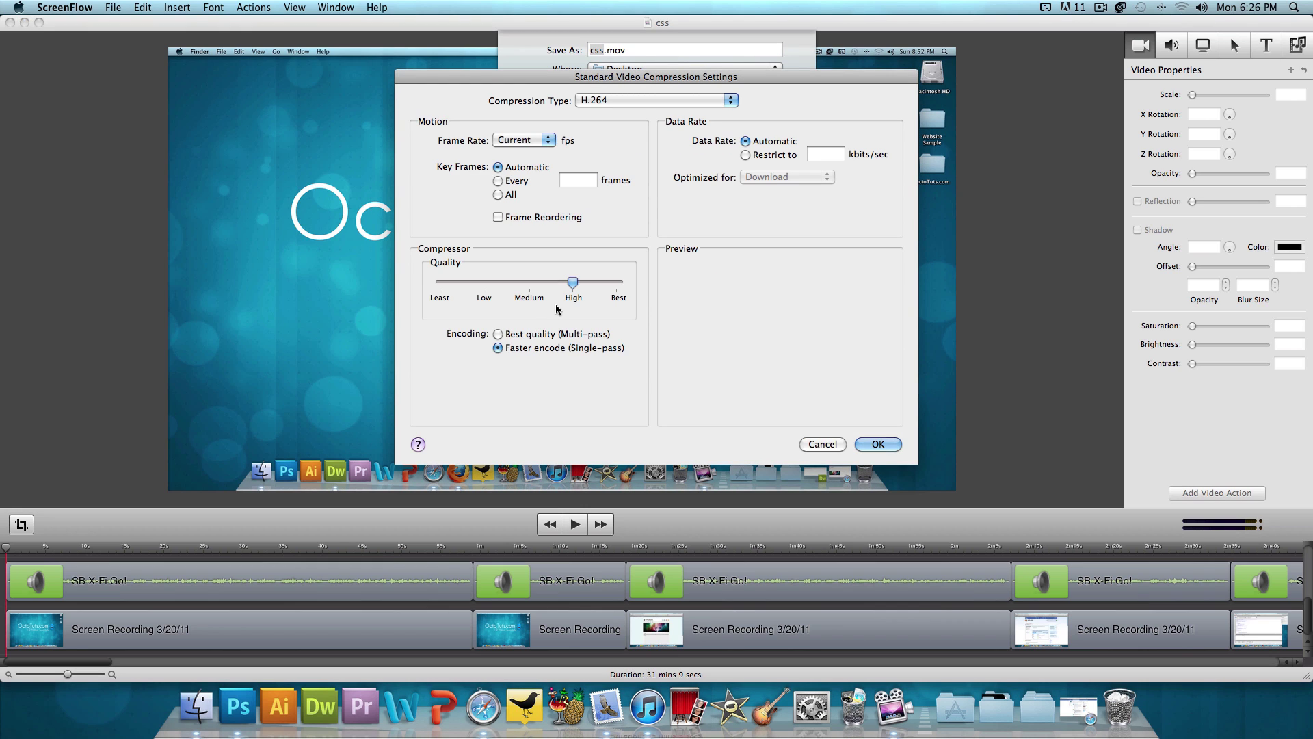
pyautogui.moveTo(573, 288); pyautogui.dragTo(617, 282)
pyautogui.click(879, 444)
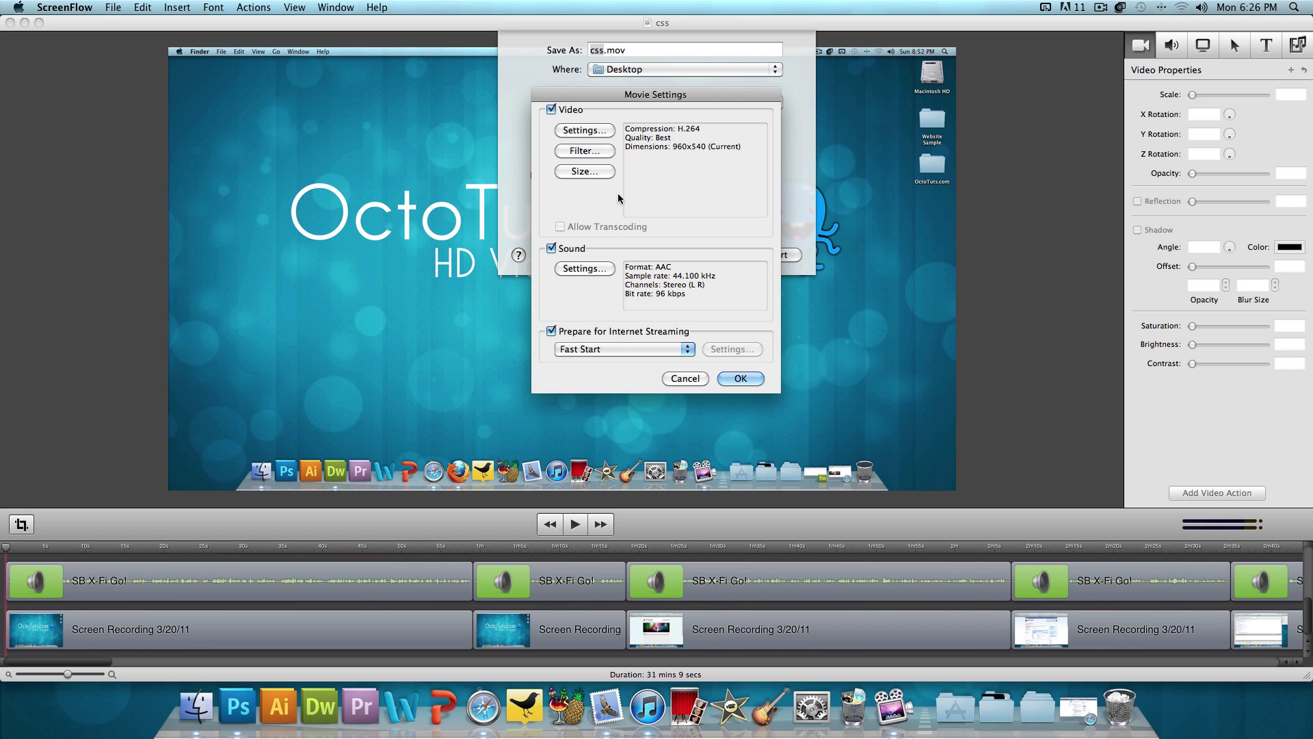
# Set the export size to 1920 x 1080 HD
pyautogui.click(600, 176)
pyautogui.click(601, 154)
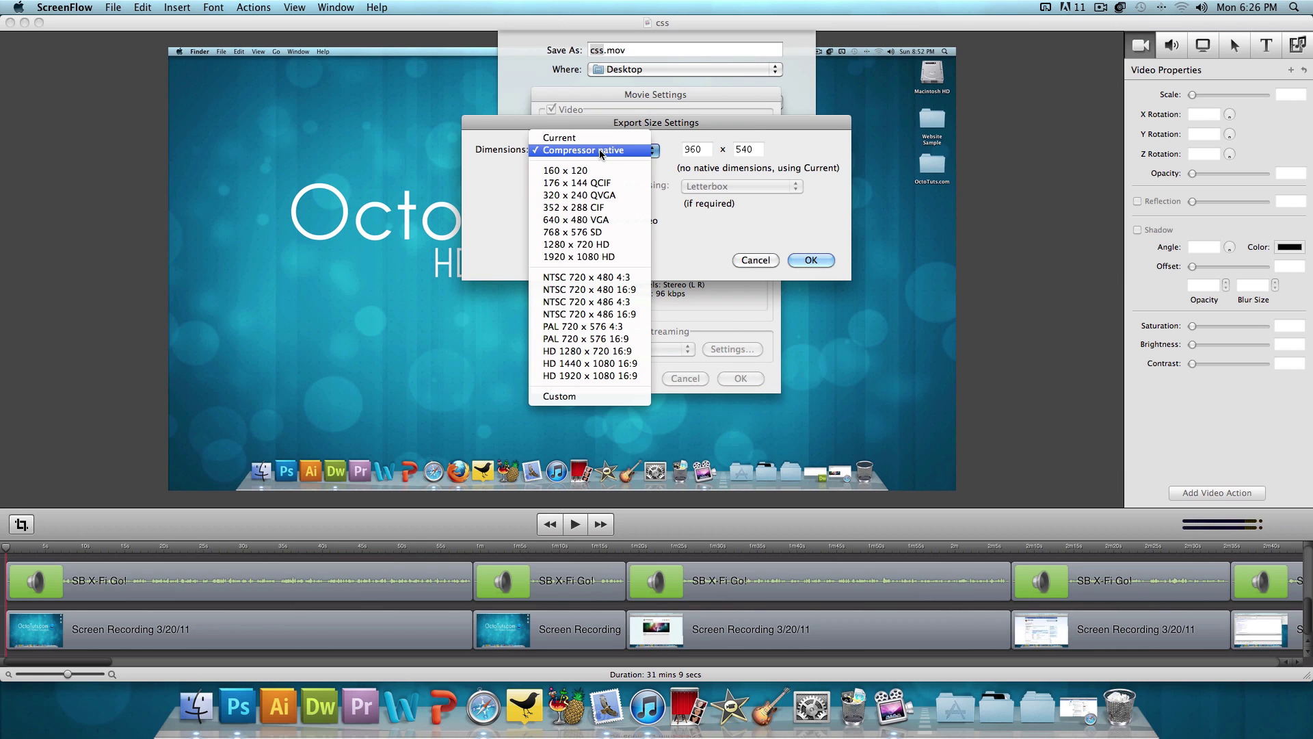
pyautogui.click(595, 260)
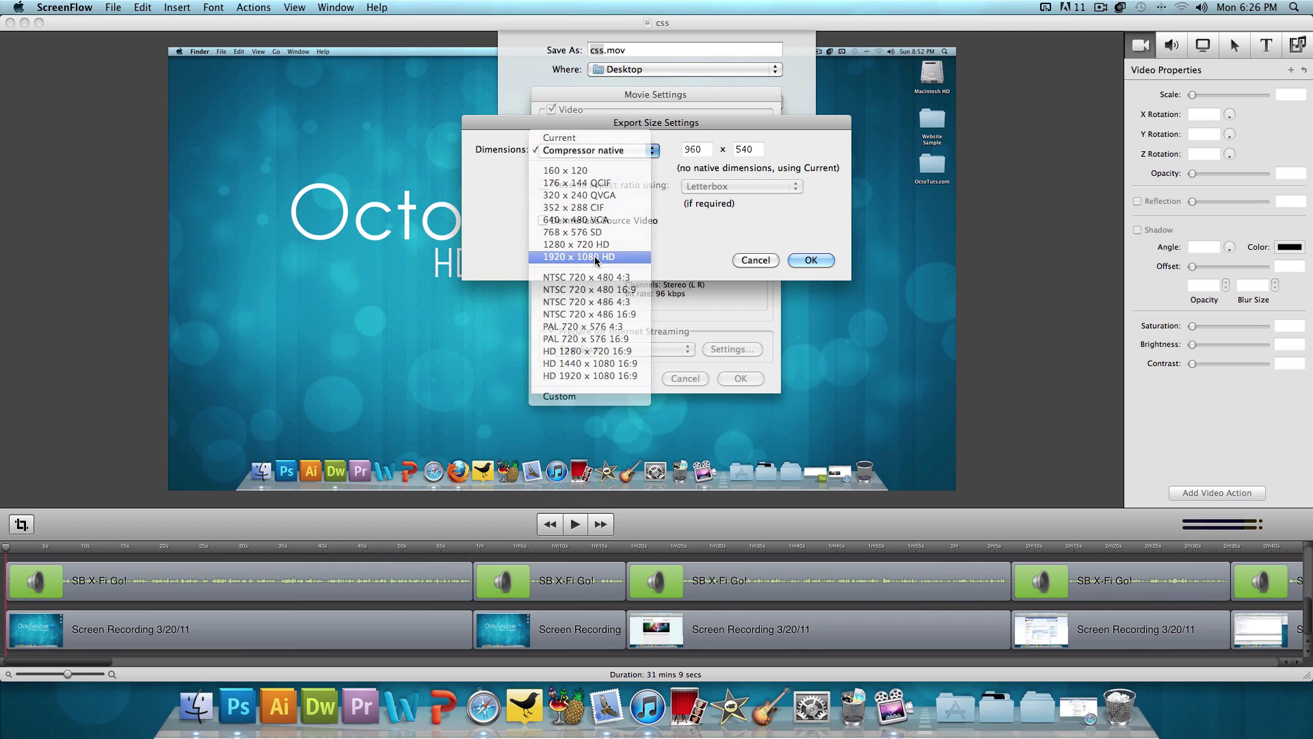
pyautogui.click(811, 259)
# Confirm the custom settings, scale to a custom 1920 × 1080 size, and start the export
pyautogui.click(740, 378)
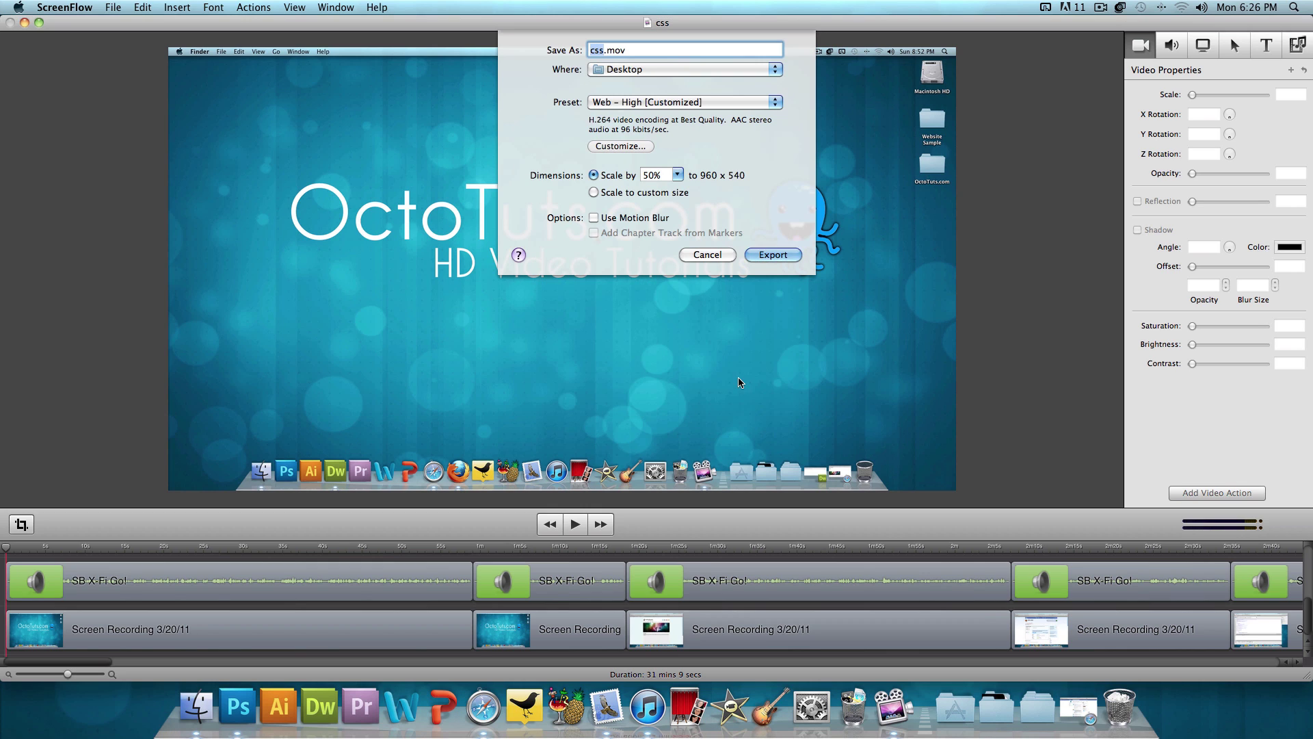
pyautogui.click(594, 193)
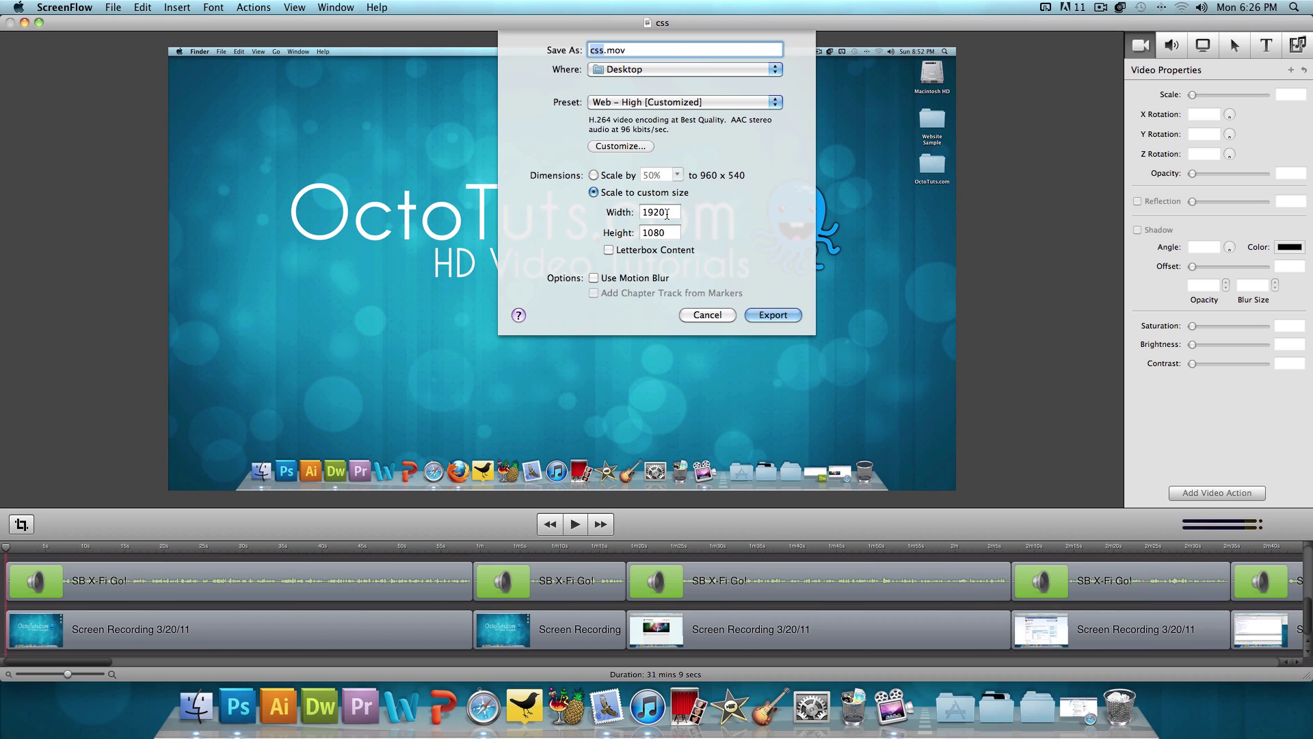
pyautogui.click(660, 212)
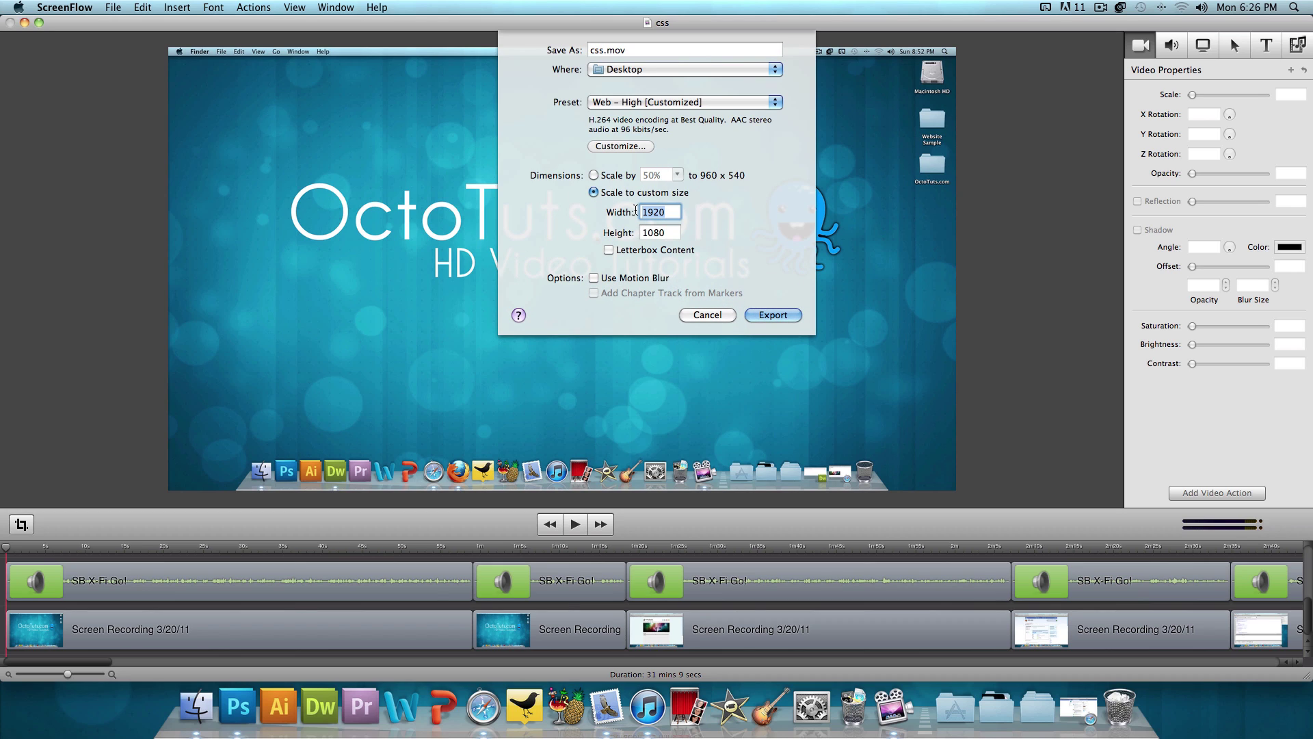
pyautogui.doubleClick(660, 212)
pyautogui.doubleClick(667, 233)
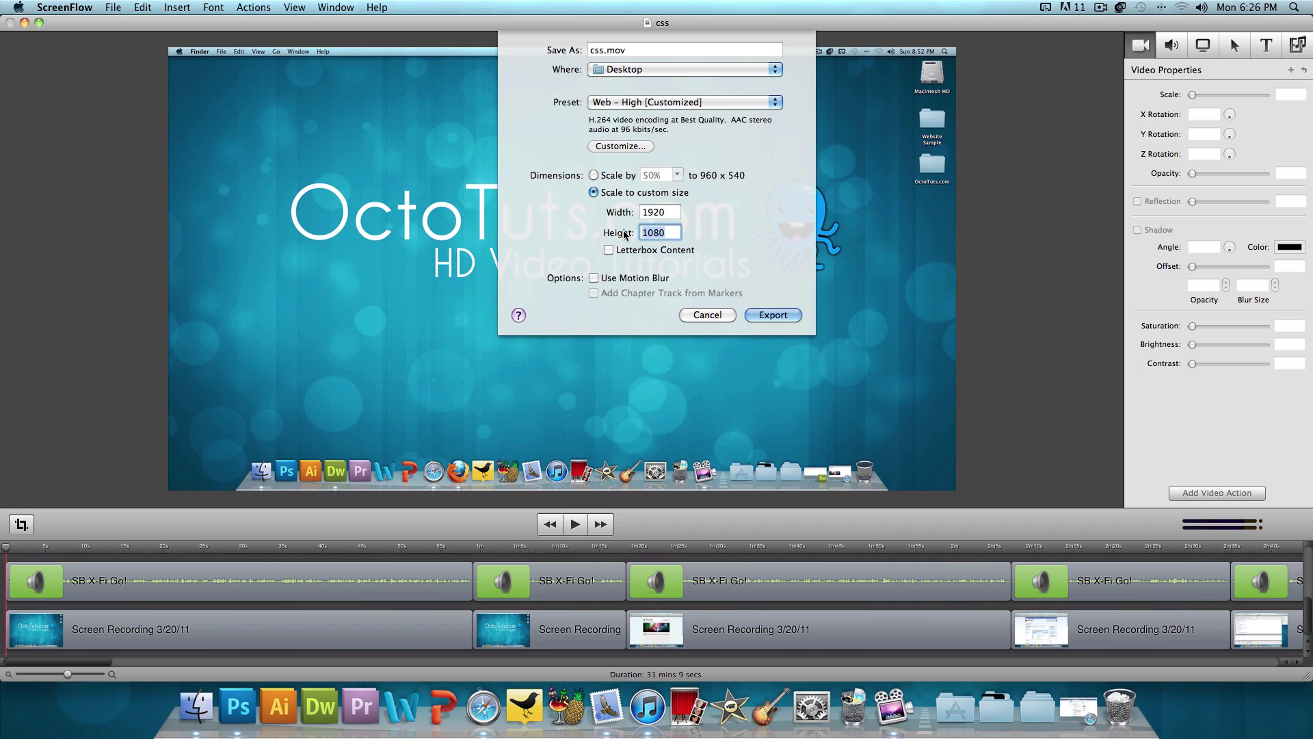
pyautogui.click(676, 203)
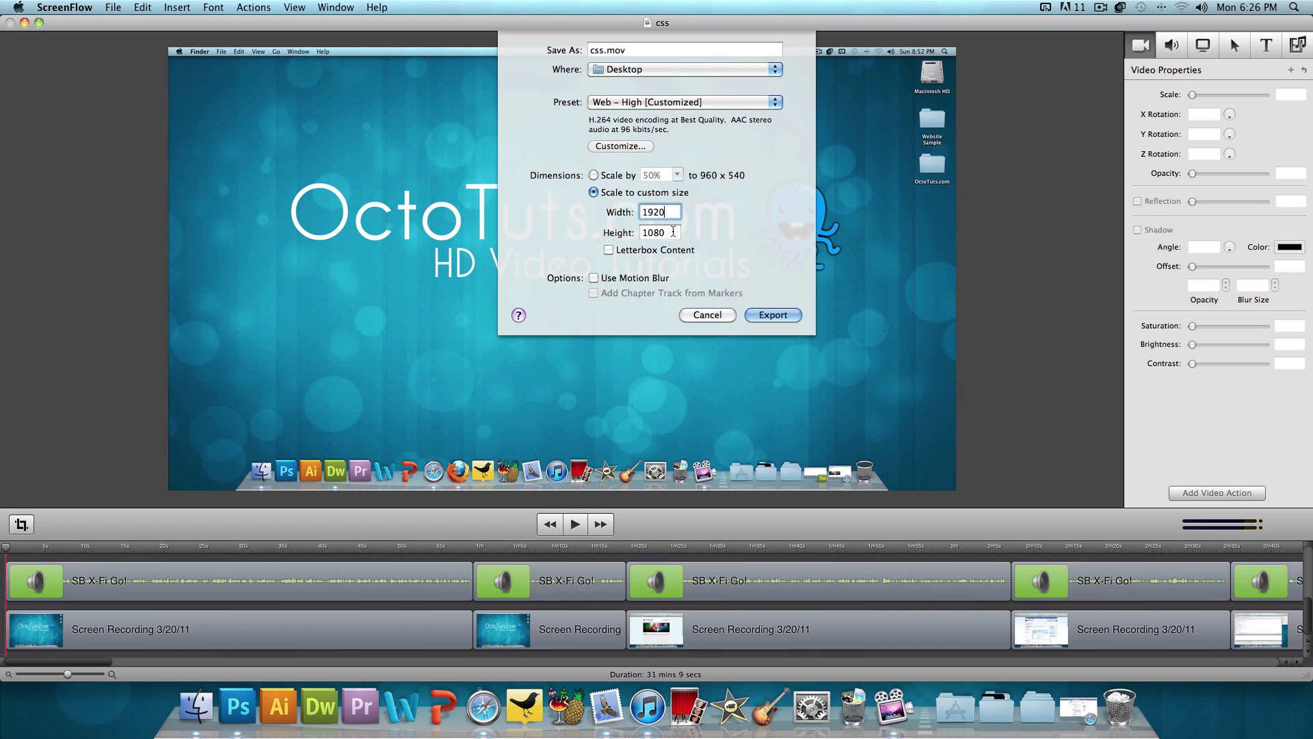
pyautogui.doubleClick(674, 232)
pyautogui.click(768, 316)
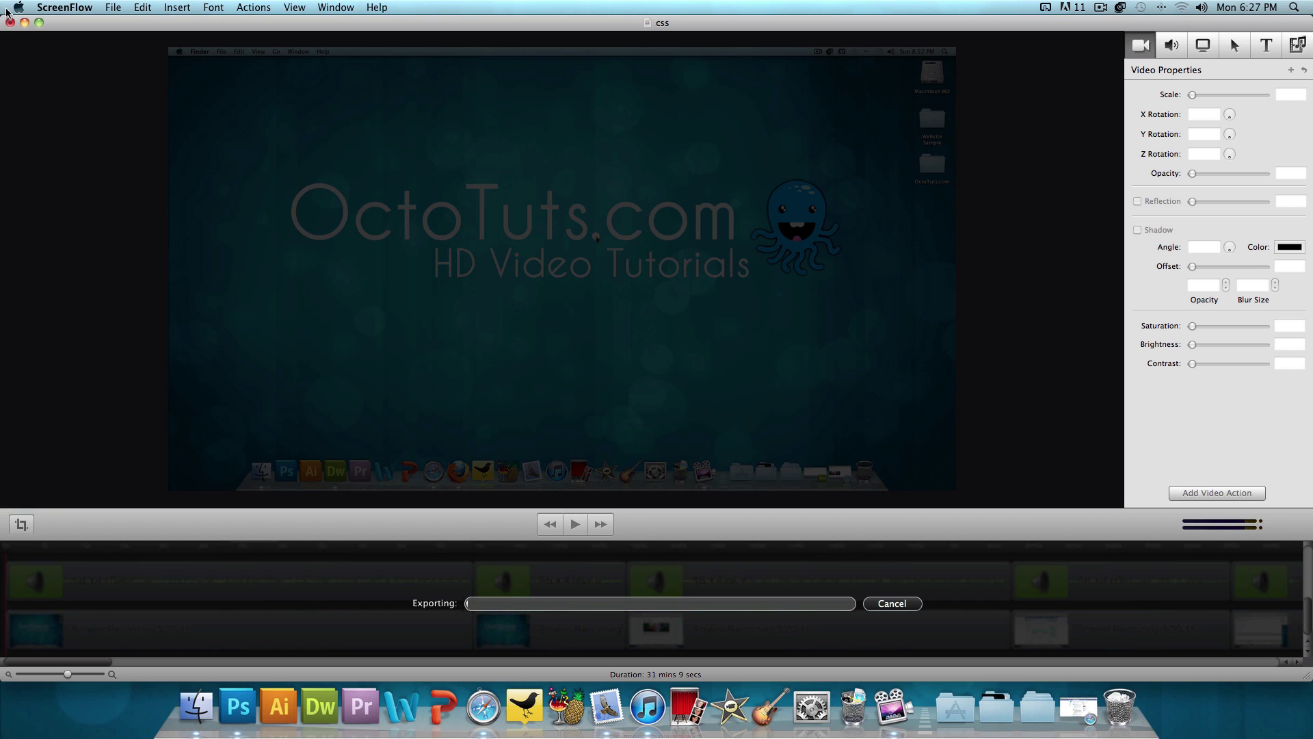
# Minimize ScreenFlow during the export and bring back the OctoSites Facebook window in Safari
pyautogui.click(24, 23)
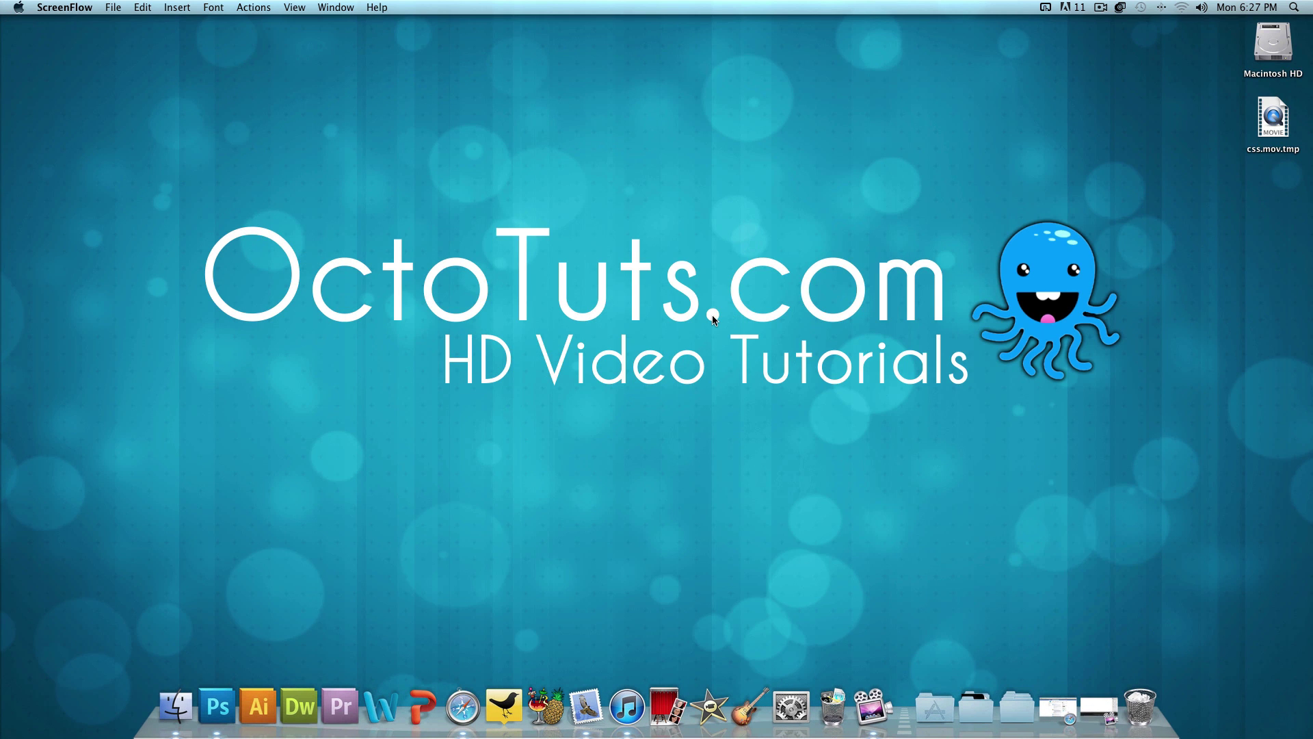
pyautogui.click(713, 315)
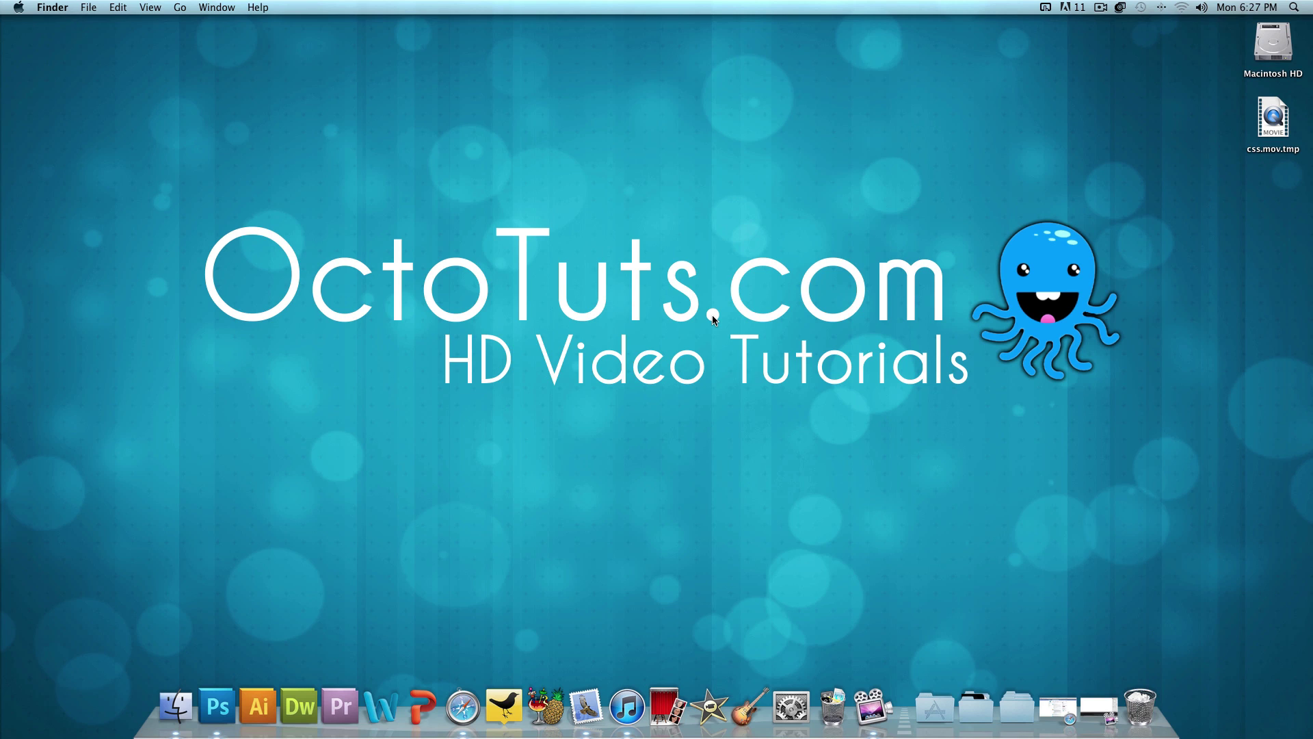
pyautogui.click(1060, 711)
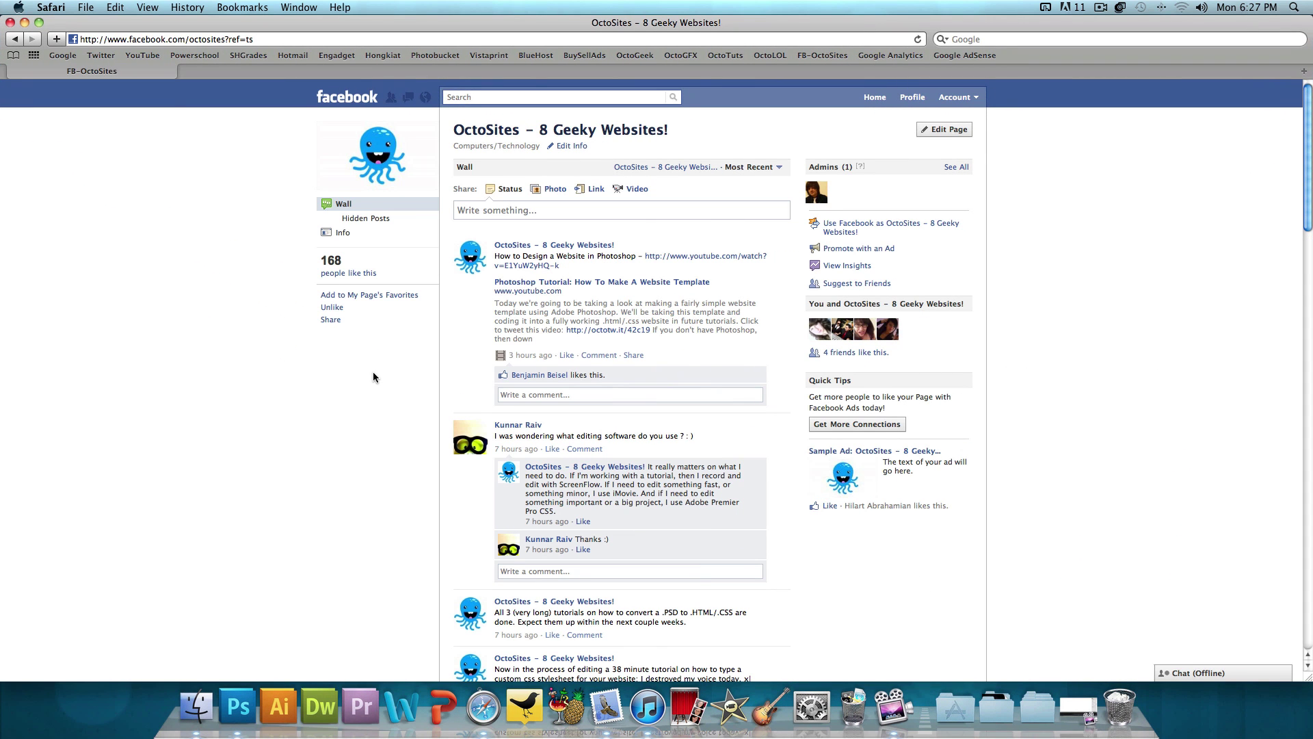
# Load octotuts.com/faq in a new Safari tab, then minimize Safari to show the desktop
pyautogui.press('super+t')
pyautogui.write('octotuts.com/')
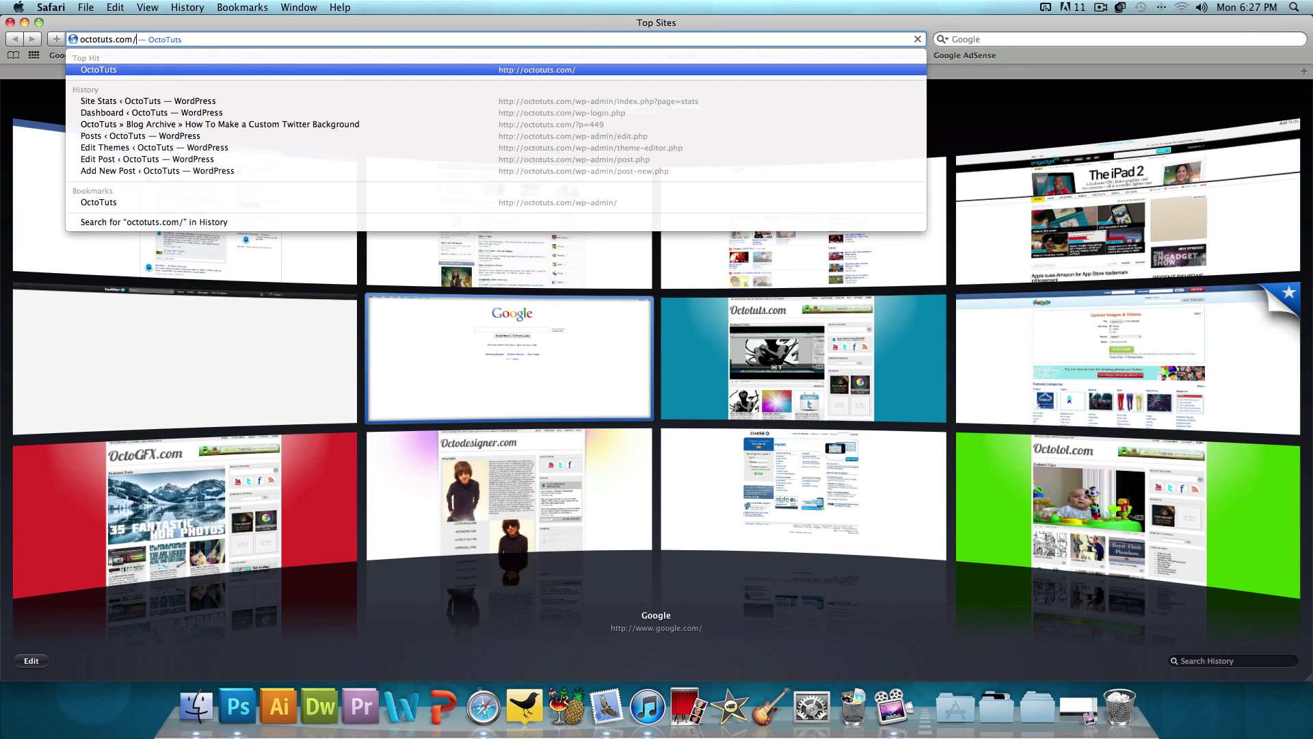
pyautogui.write('faq')
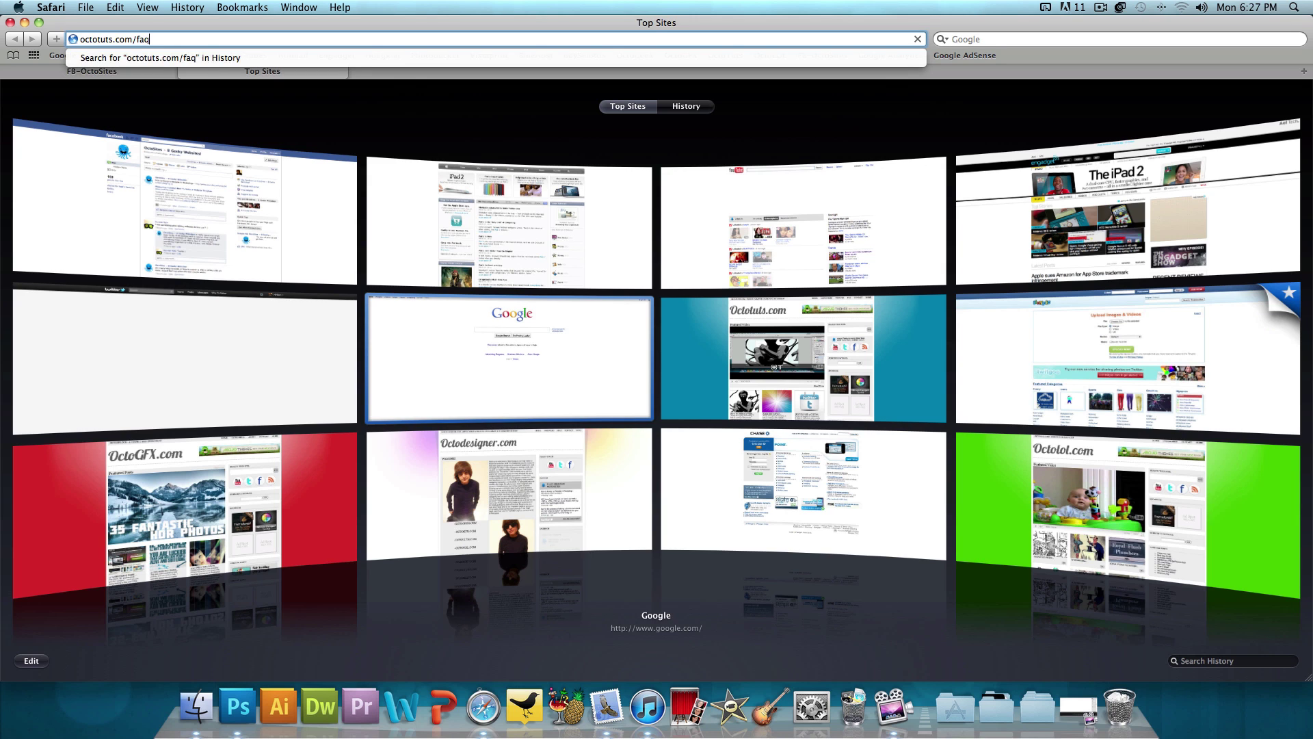
pyautogui.press('Return')
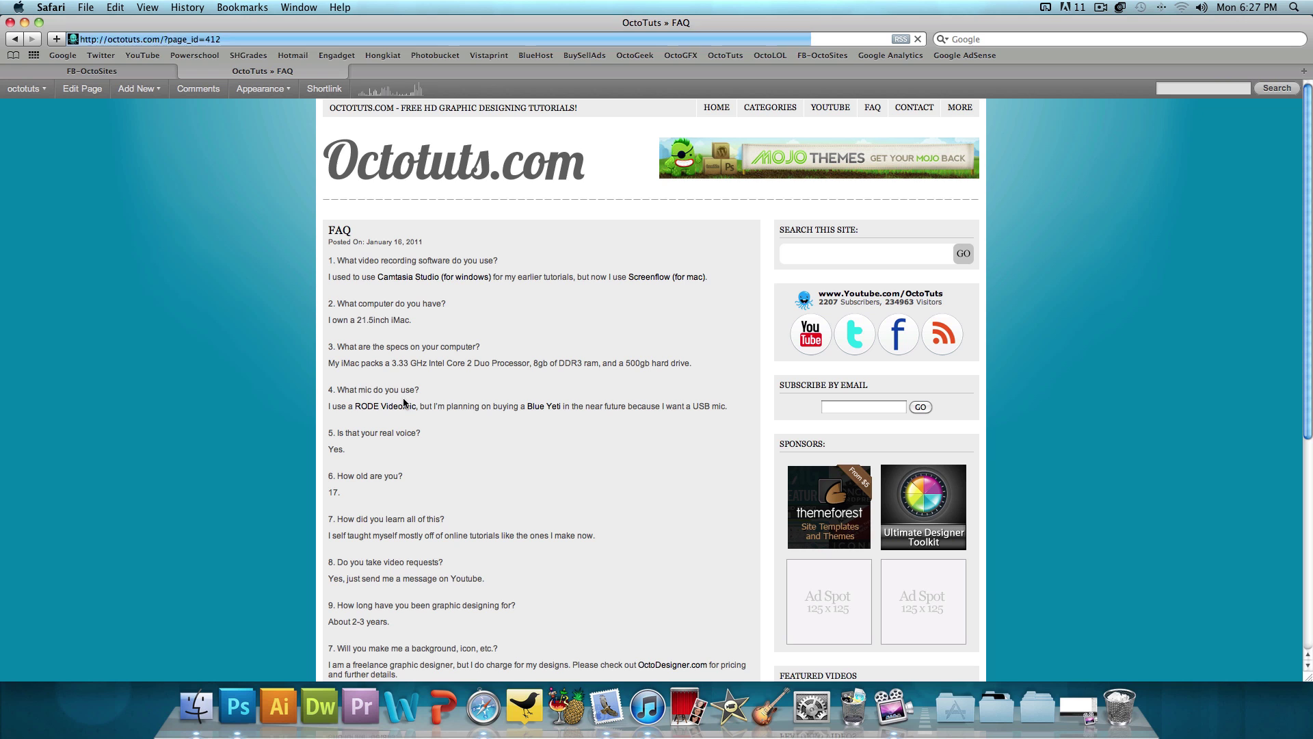
pyautogui.click(25, 23)
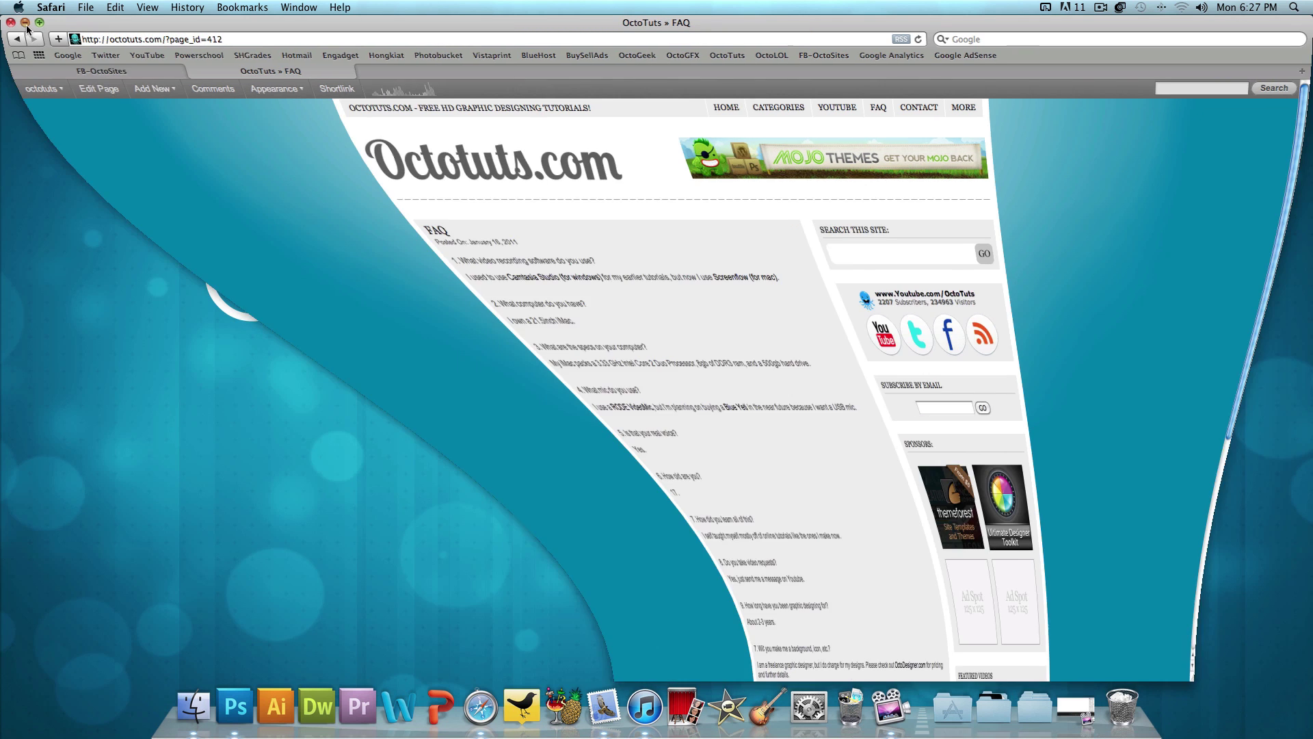
pyautogui.click(712, 320)
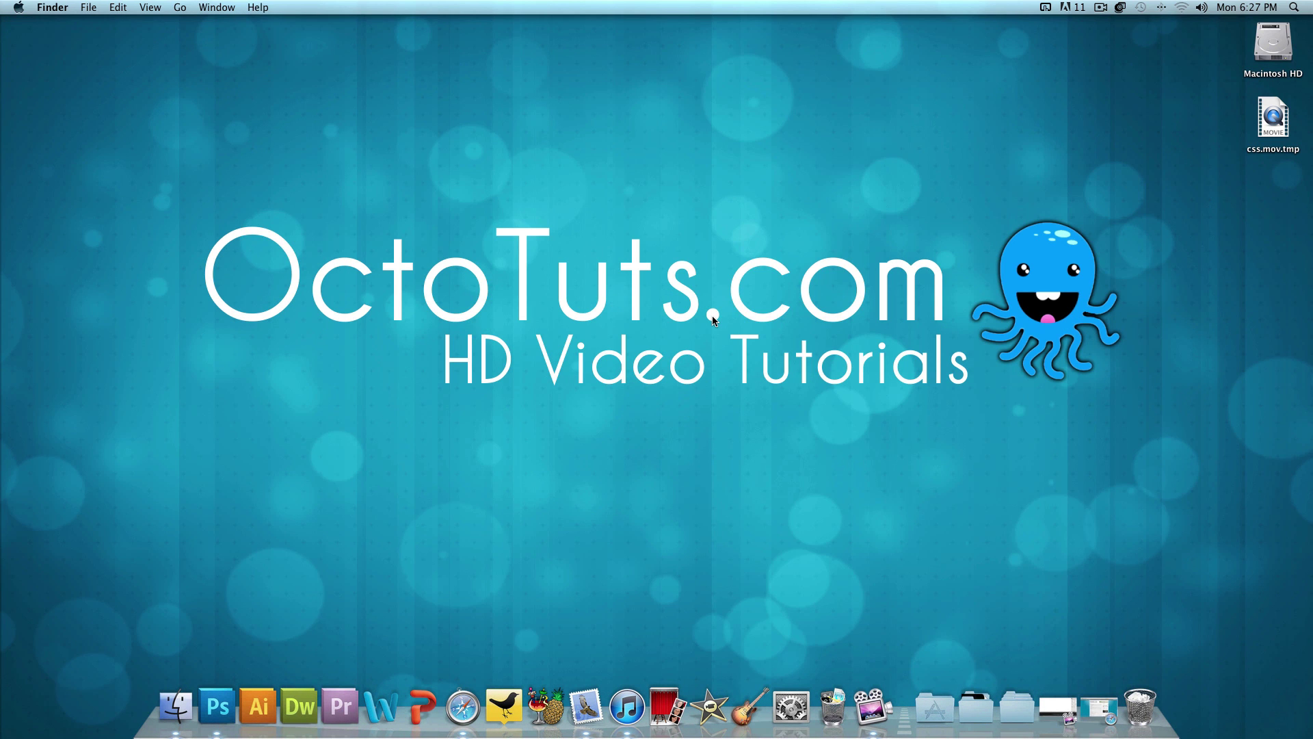